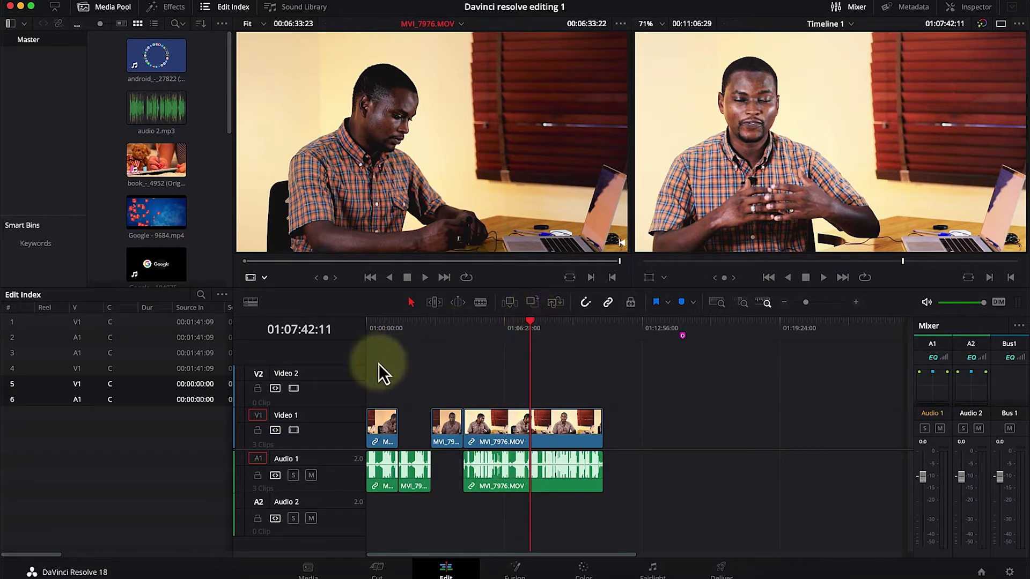
# Step: Load the book_-_4952 B-roll clip from the Media Pool into the source viewer
pyautogui.click(160, 174)
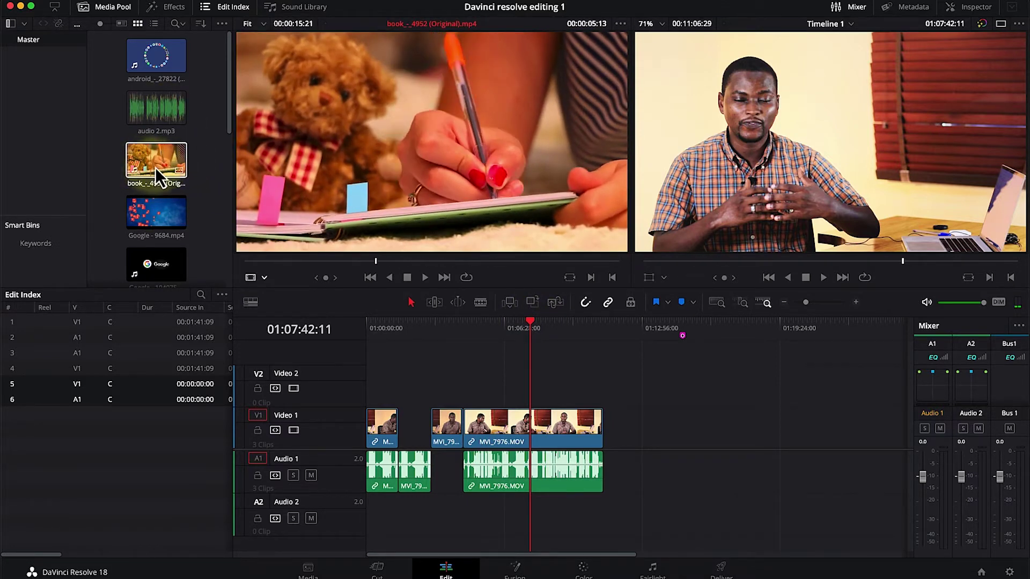
# Step: Mark a roughly six-second section of book_-_4952 with in/out points and drop it onto Video 2
pyautogui.click(155, 166)
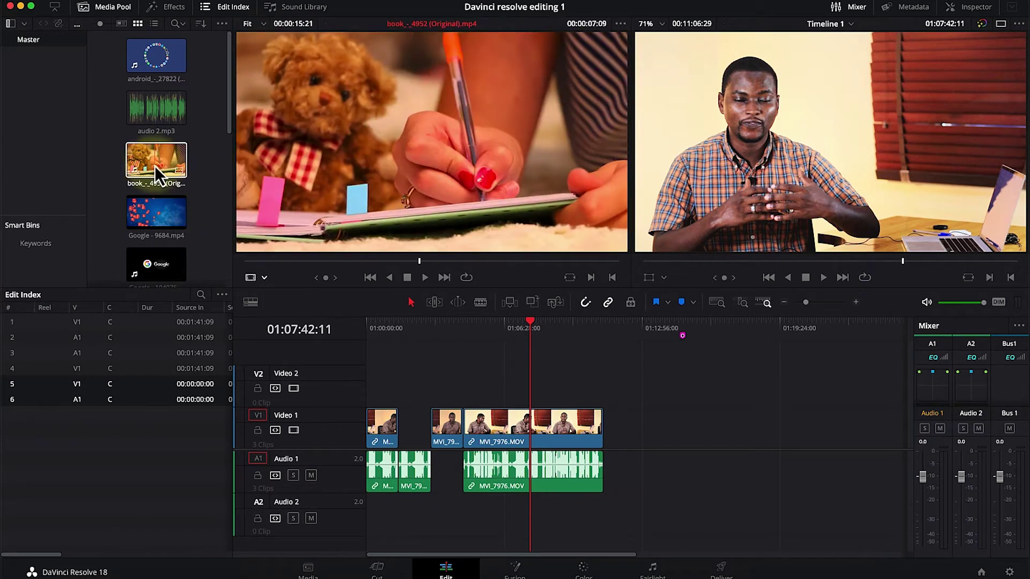
pyautogui.press('space')
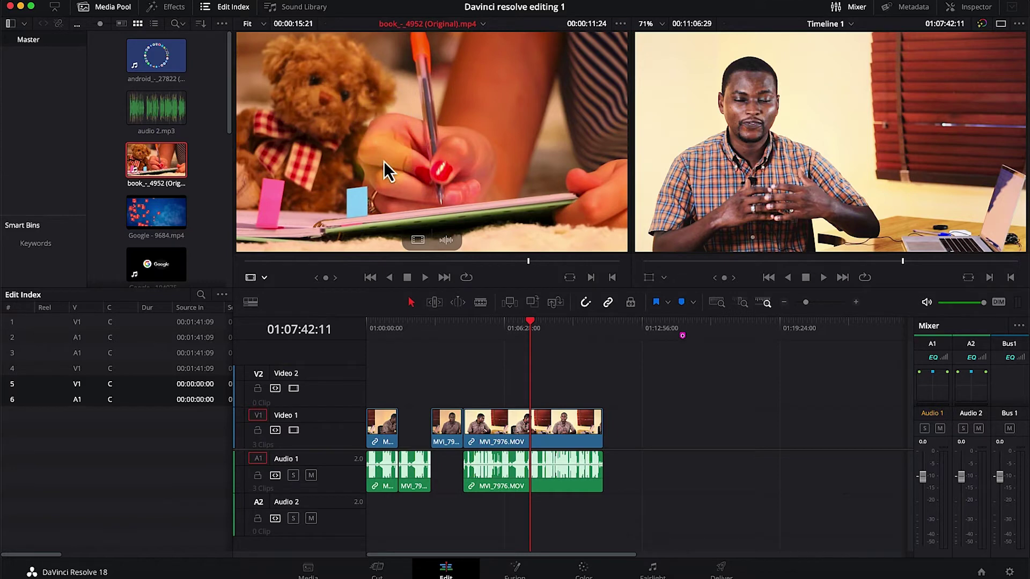
pyautogui.click(368, 276)
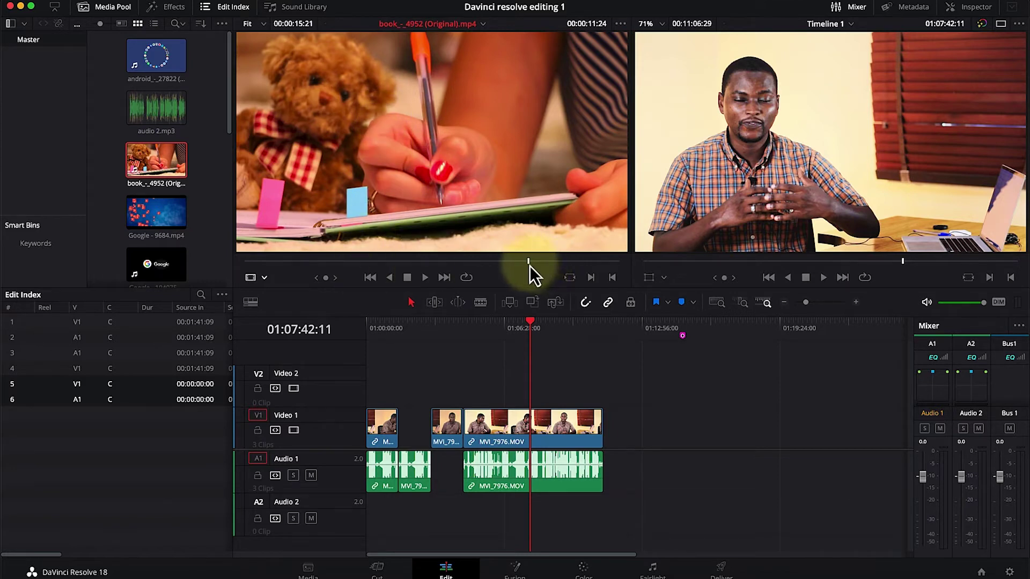
pyautogui.moveTo(530, 265); pyautogui.dragTo(328, 247)
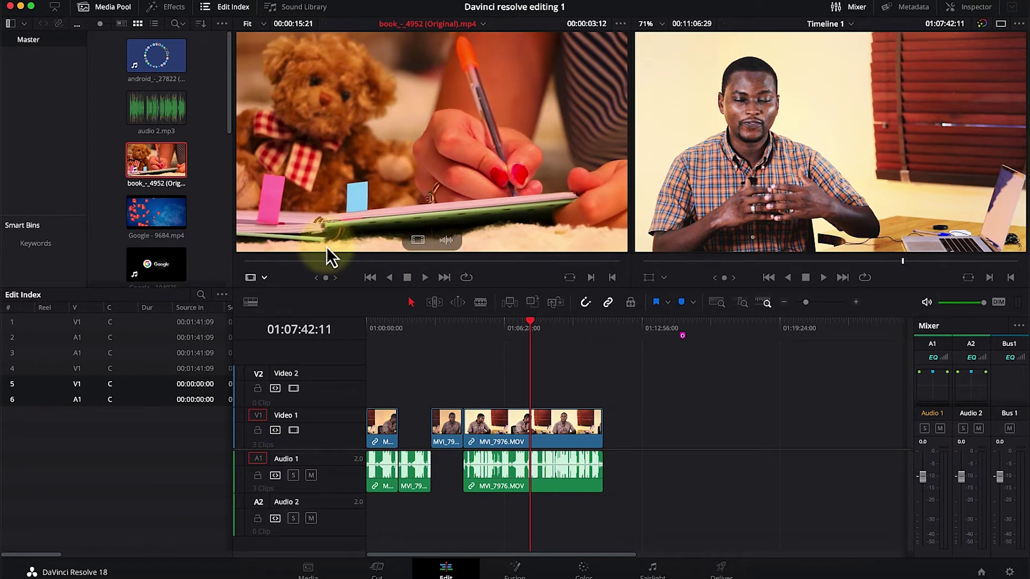
pyautogui.press('i')
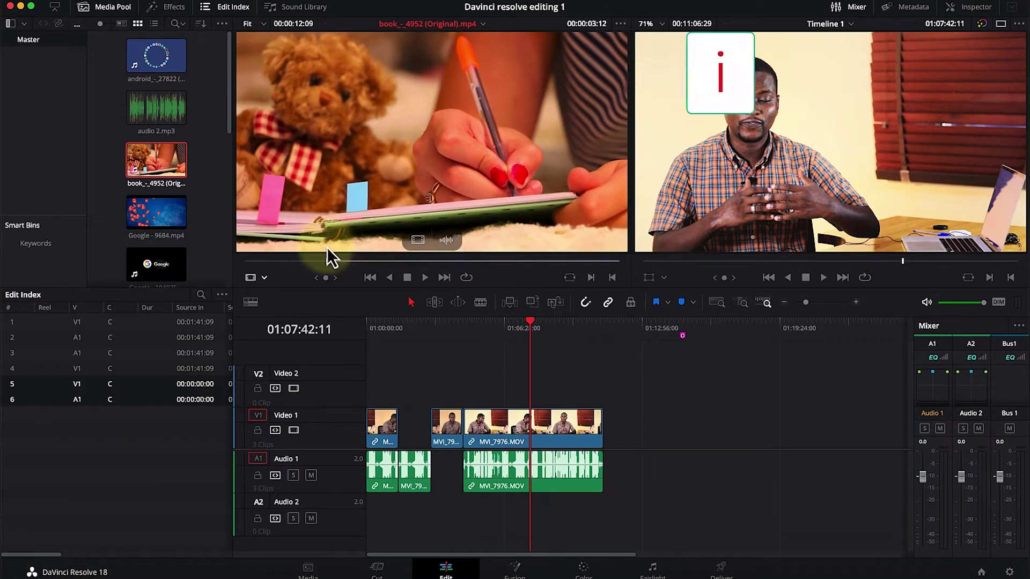
pyautogui.moveTo(329, 264); pyautogui.dragTo(474, 293)
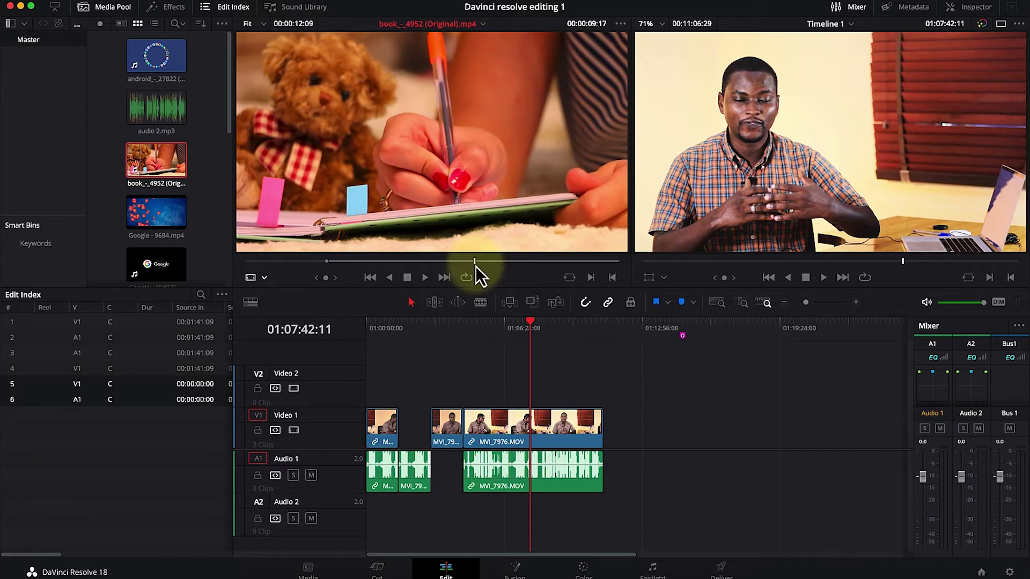
pyautogui.press('o')
pyautogui.moveTo(430, 226)
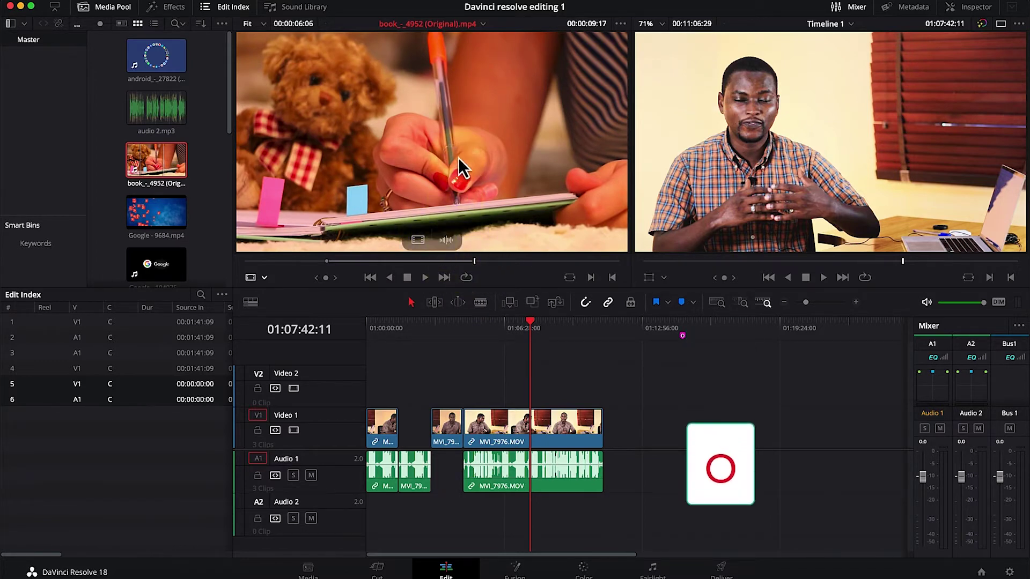
pyautogui.moveTo(459, 159); pyautogui.dragTo(542, 389)
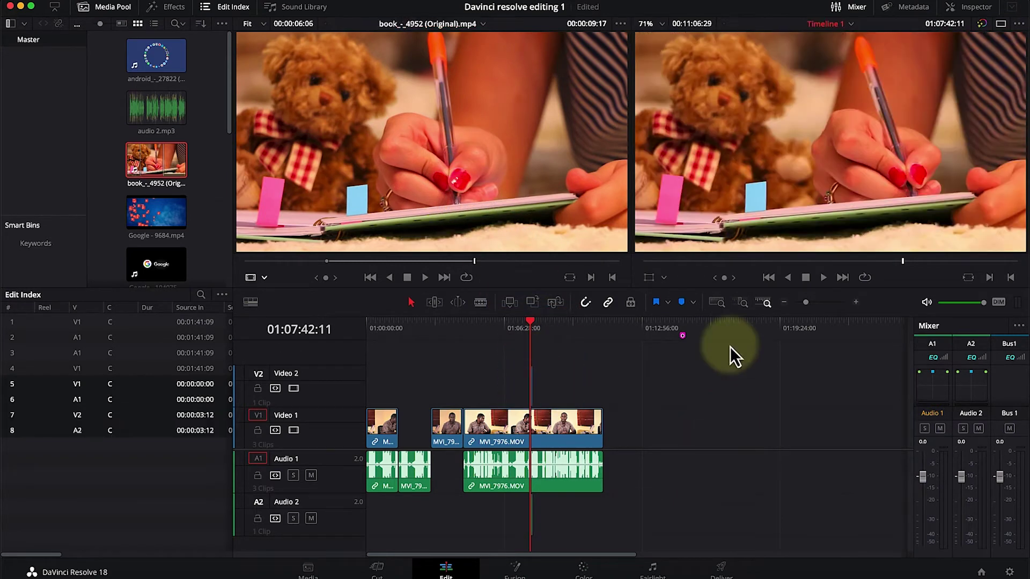
# Step: Zoom into the timeline, review the B-roll, and mute the Audio 2 track
pyautogui.moveTo(808, 305); pyautogui.dragTo(822, 303)
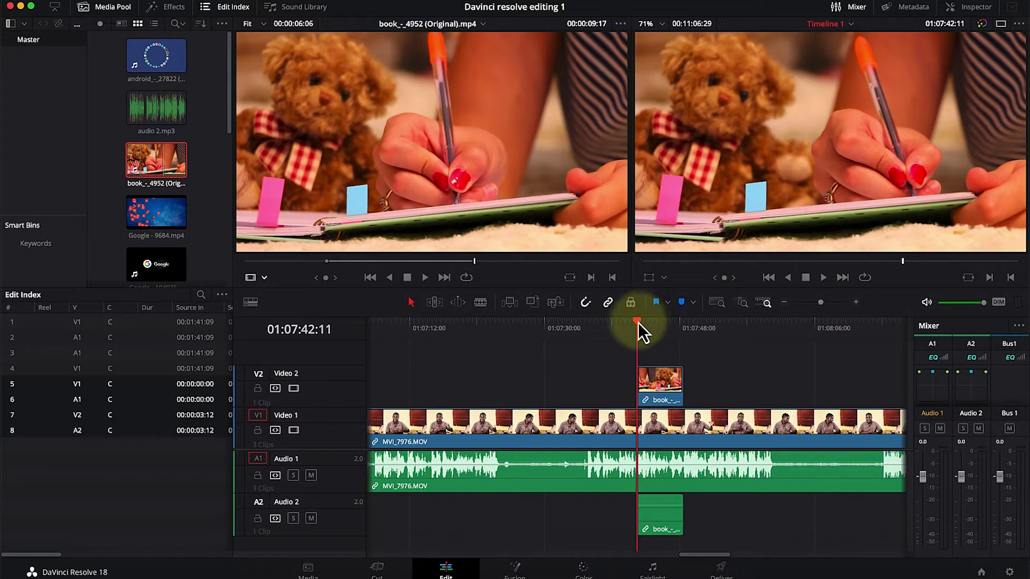
pyautogui.moveTo(637, 323)
pyautogui.mouseDown()
pyautogui.moveTo(658, 327)
pyautogui.moveTo(635, 324)
pyautogui.mouseUp()
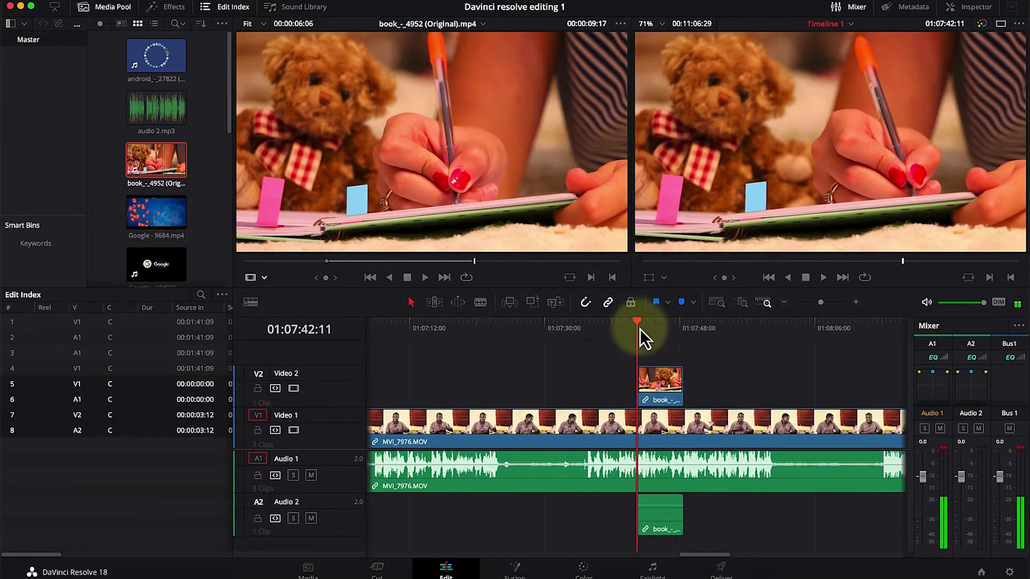
pyautogui.moveTo(640, 323); pyautogui.dragTo(621, 352)
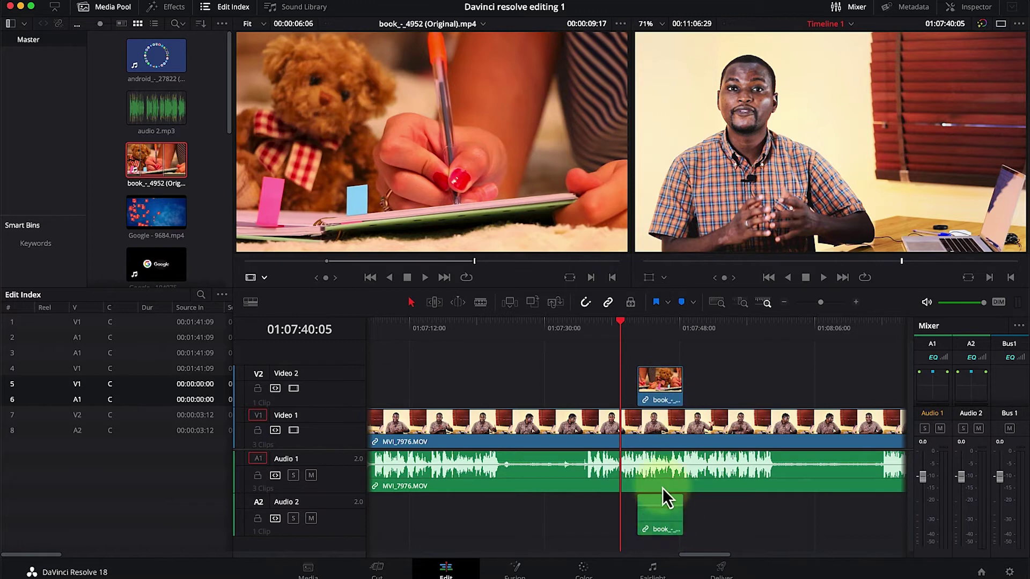
pyautogui.click(311, 519)
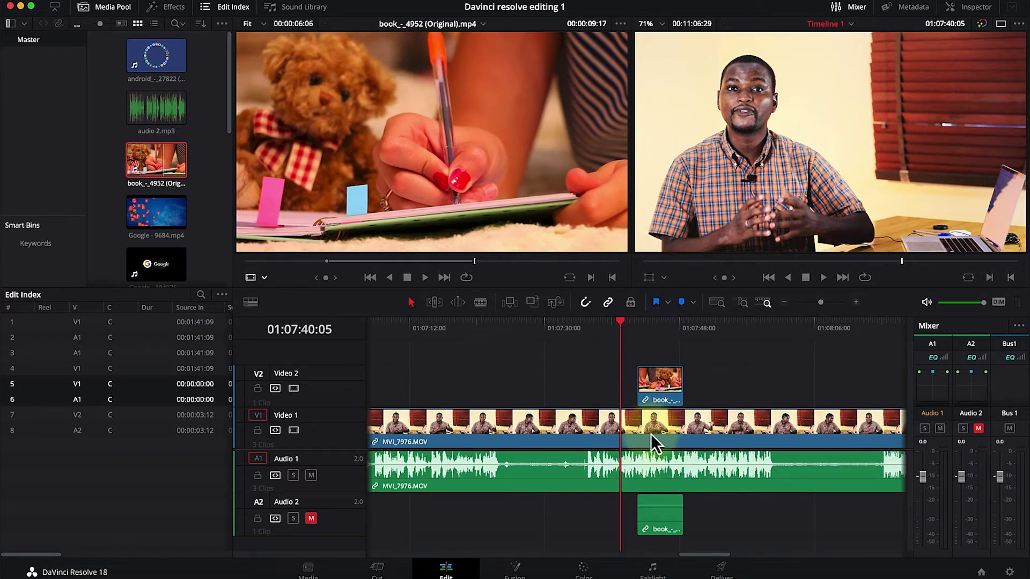
# Step: Play back the edit to check it, then load audio 2.mp3 into the source viewer
pyautogui.press('space')
pyautogui.moveTo(620, 317); pyautogui.dragTo(603, 317)
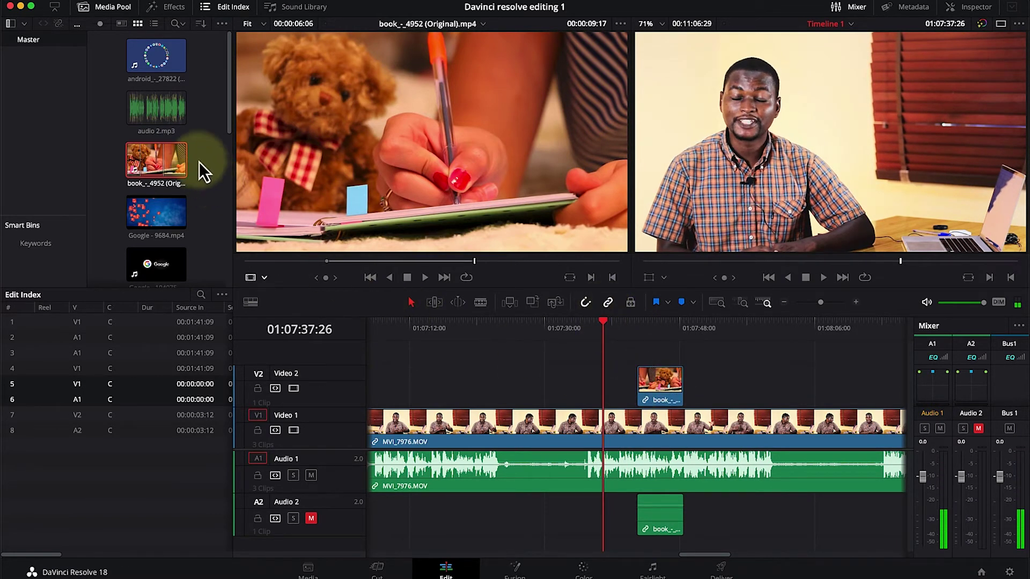
pyautogui.click(167, 114)
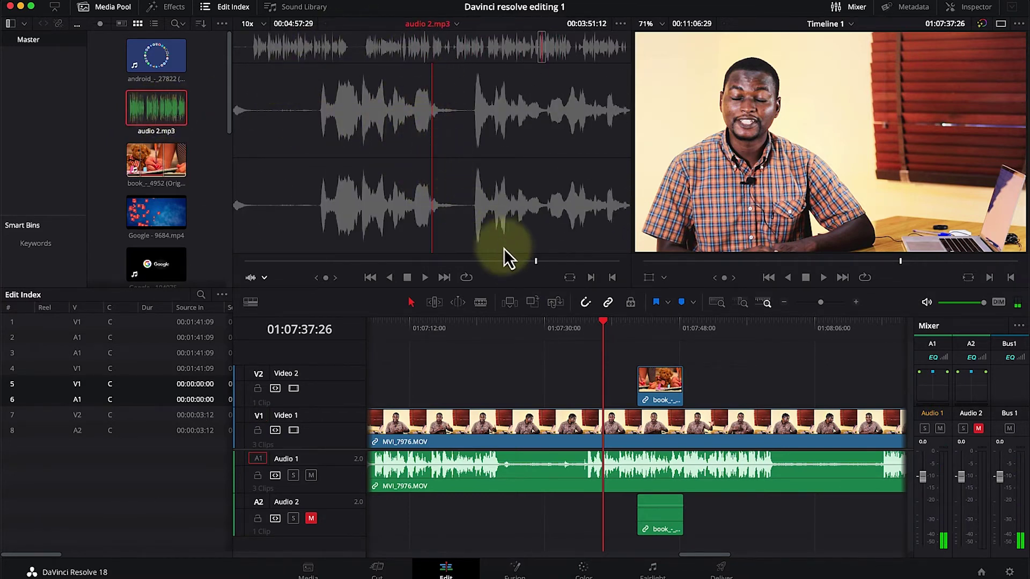
# Step: Place audio 2.mp3 on the Audio 2 track directly after the book clip's muted audio
pyautogui.moveTo(535, 265); pyautogui.dragTo(406, 252)
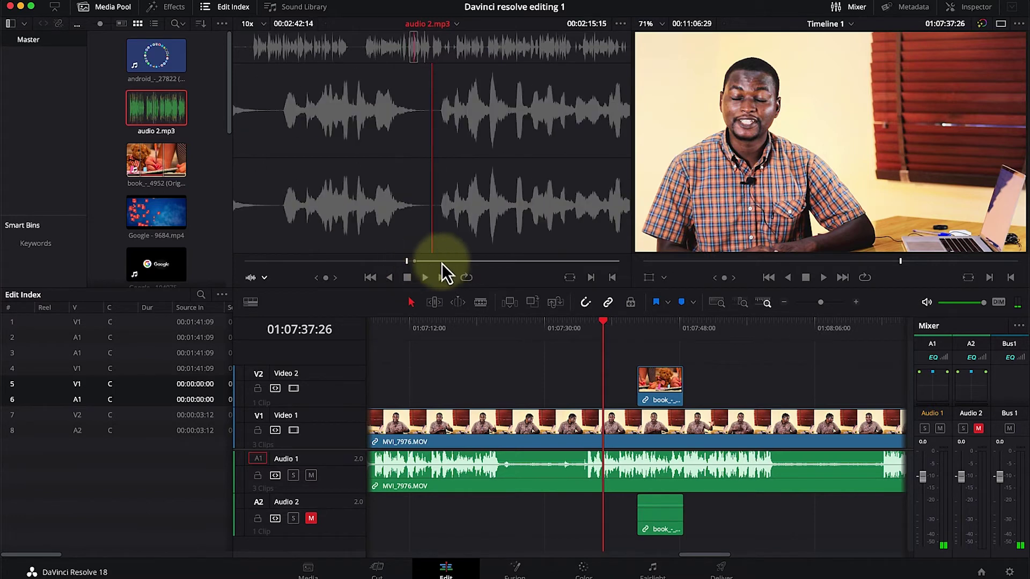
pyautogui.click(394, 239)
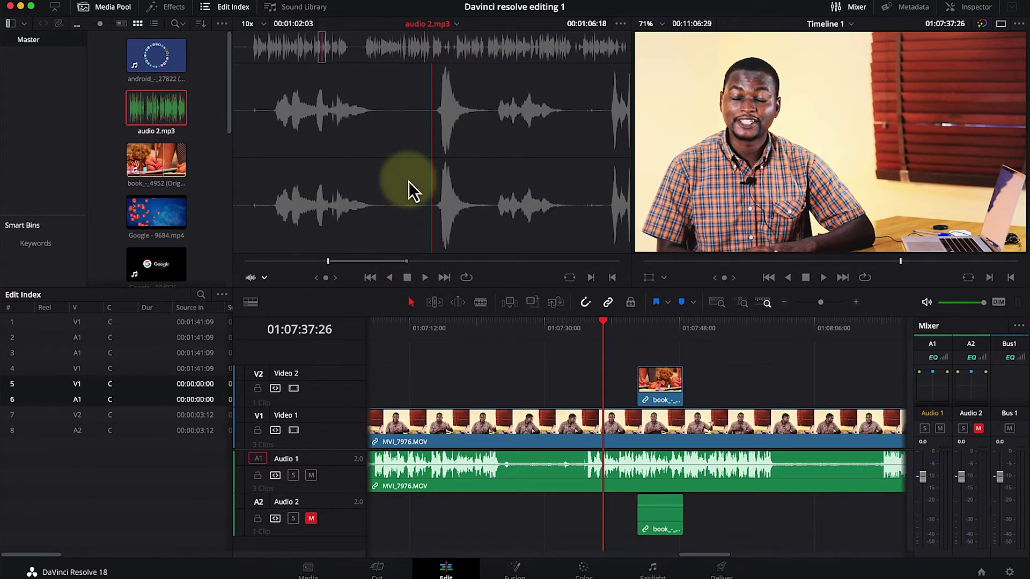
pyautogui.moveTo(409, 182); pyautogui.dragTo(714, 379)
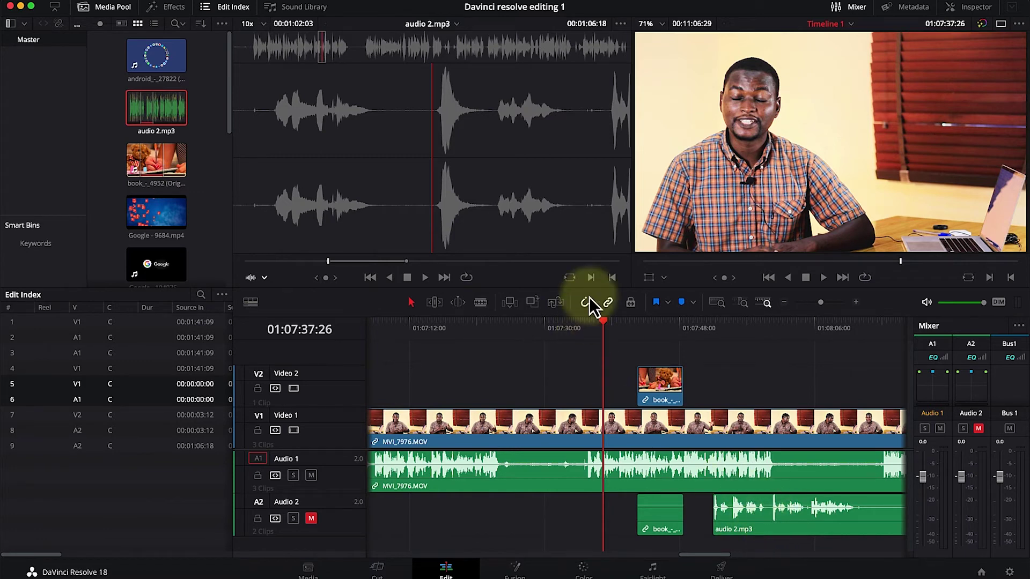
pyautogui.moveTo(603, 323); pyautogui.dragTo(410, 339)
pyautogui.click(185, 239)
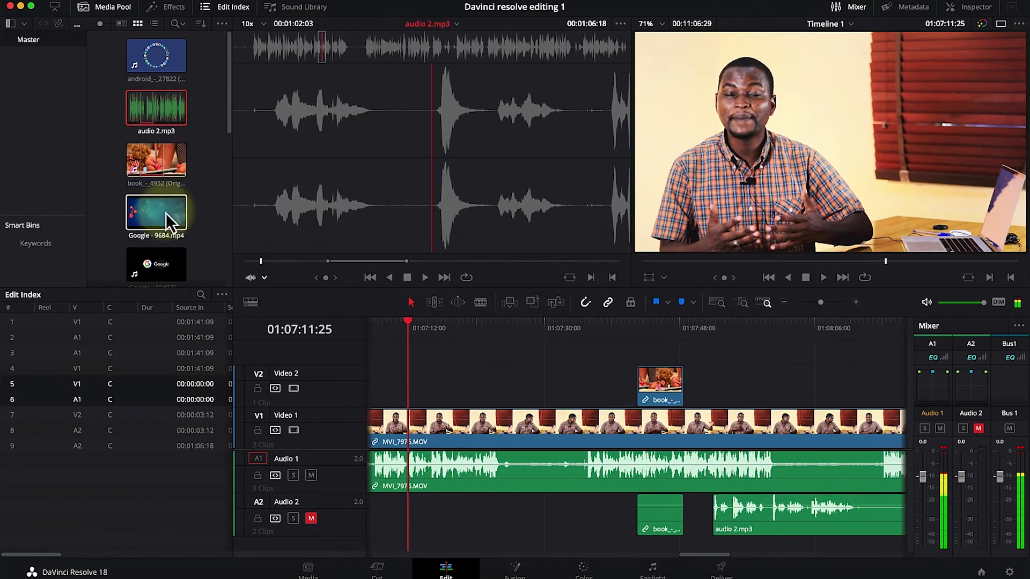
# Step: Put SoftMaker-FreeOffice-logo.png on Video 2 and extend its start back to the playhead
pyautogui.scroll(-5, 165, 213)
pyautogui.scroll(-4, 166, 213)
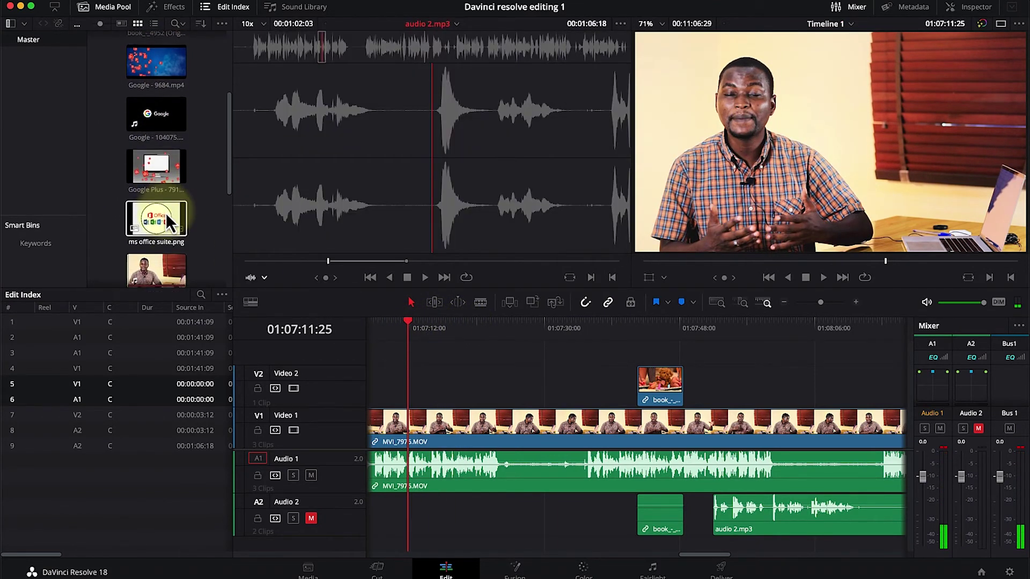
pyautogui.scroll(-2, 167, 214)
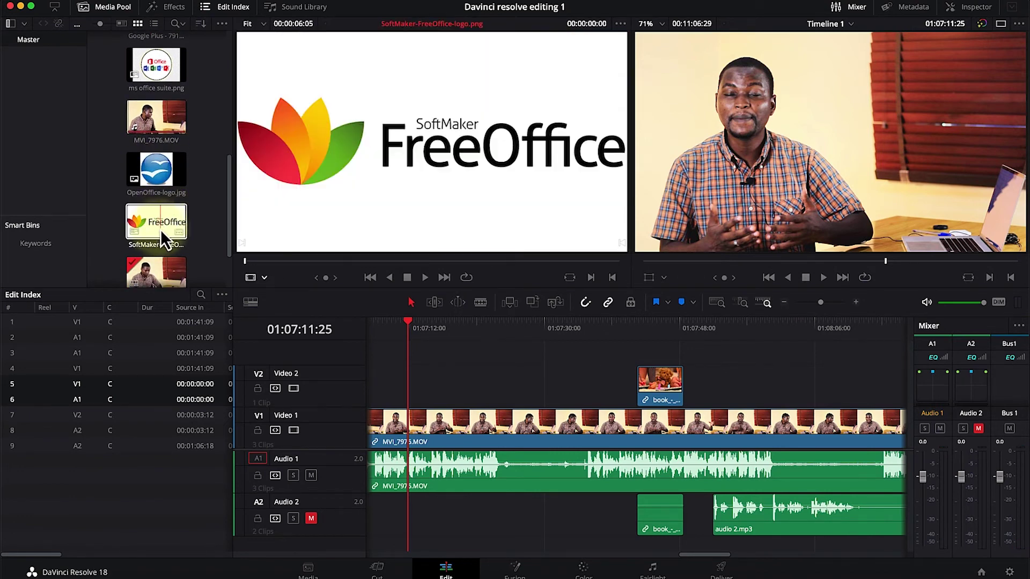
pyautogui.click(159, 229)
pyautogui.moveTo(382, 172); pyautogui.dragTo(457, 387)
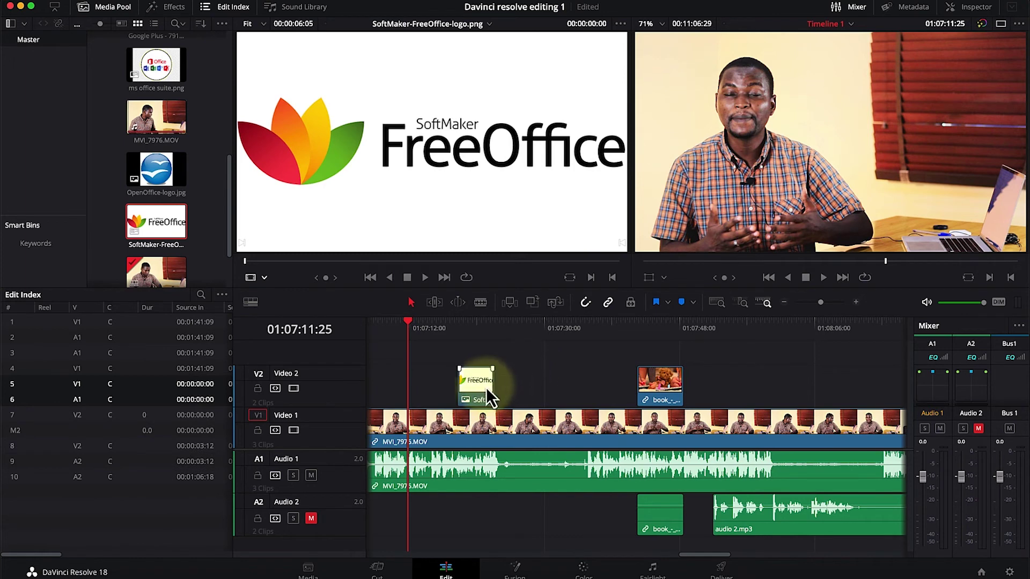
pyautogui.moveTo(457, 385); pyautogui.dragTo(410, 384)
pyautogui.click(427, 419)
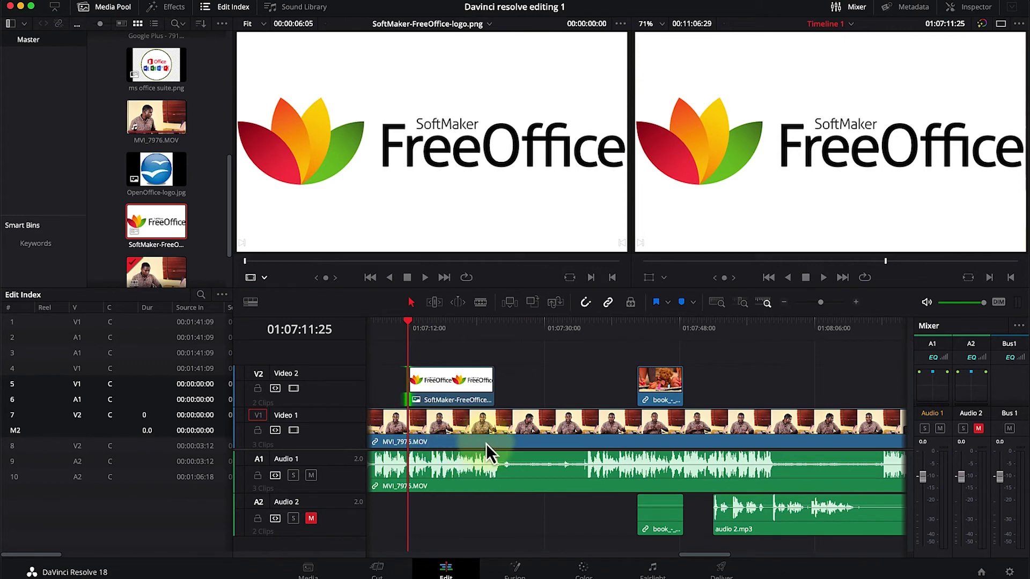
# Step: Play the timeline from just before the logo to review the overlay
pyautogui.moveTo(410, 321); pyautogui.dragTo(392, 321)
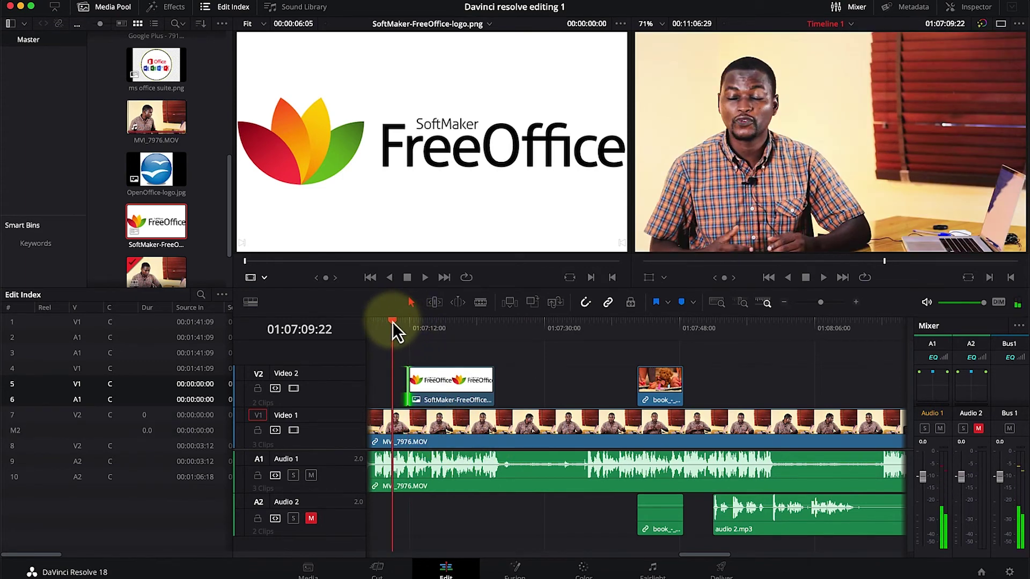
pyautogui.press('space')
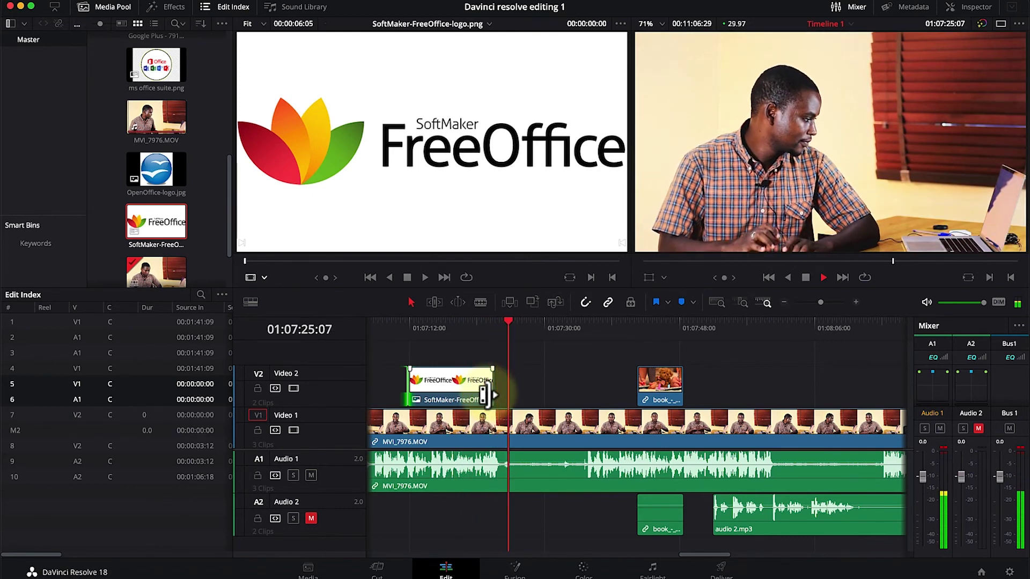
pyautogui.press('space')
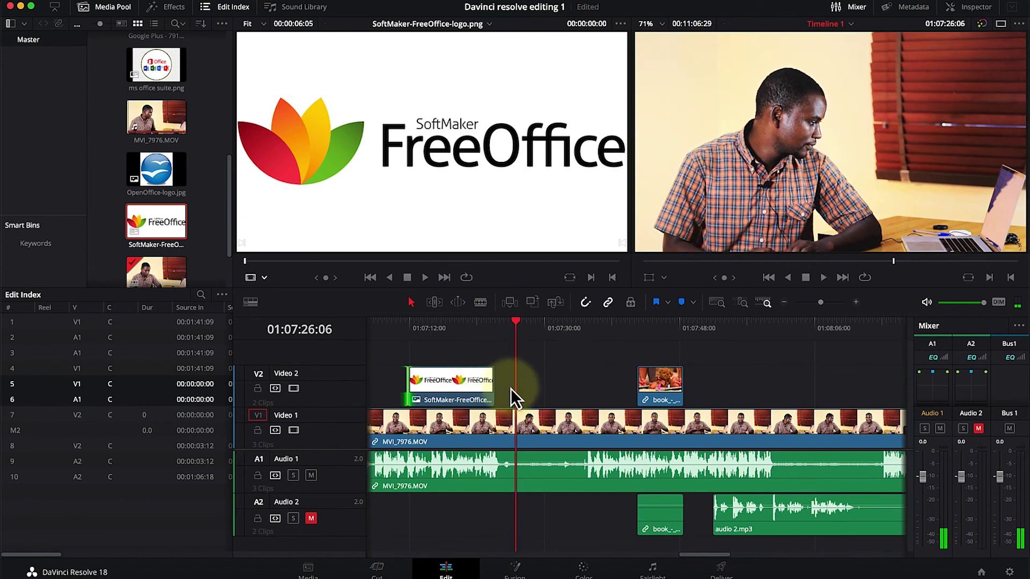